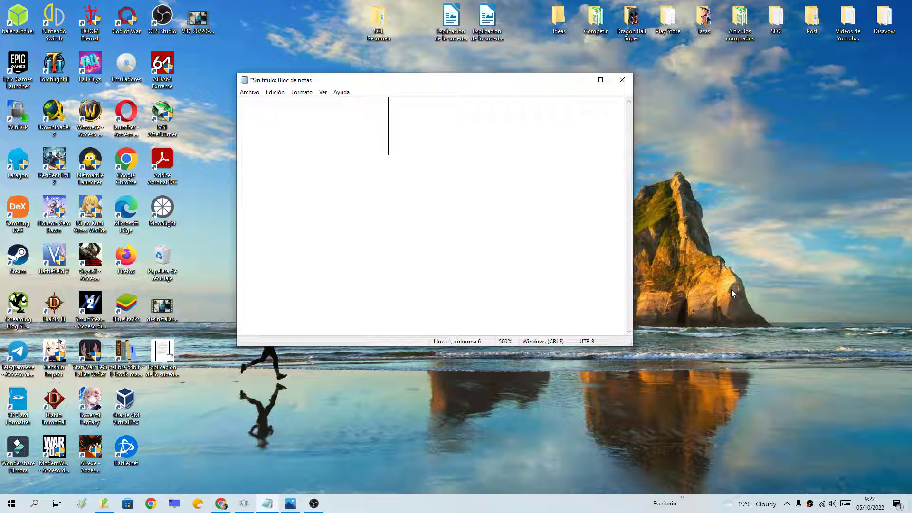
Step: Type a capital M in Notepad and bring up the keyboard diagram image
{"action": "type", "text": "M"}
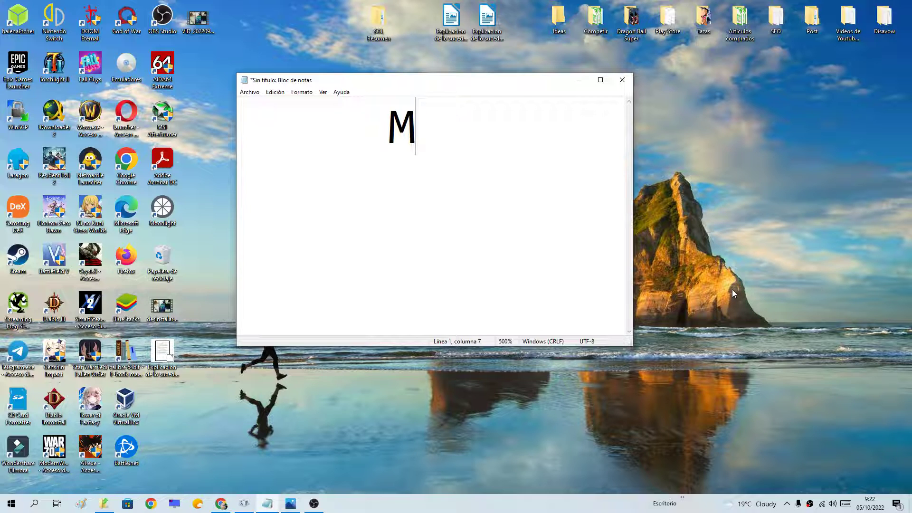
{"action": "left_click", "coordinate": [290, 503]}
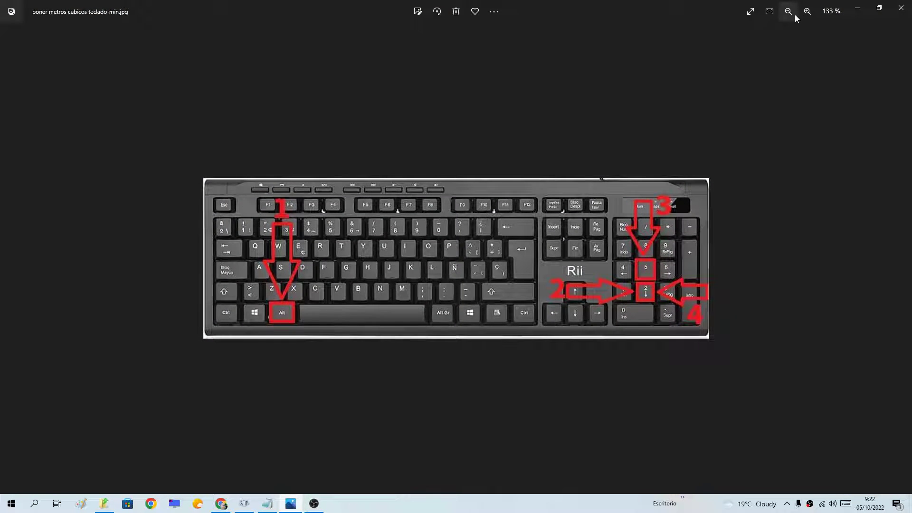
Step: Zoom into the keyboard diagram, test-type ³ after the M, delete it, then minimize Photos
{"action": "left_click", "coordinate": [803, 17]}
{"action": "left_click", "coordinate": [801, 18]}
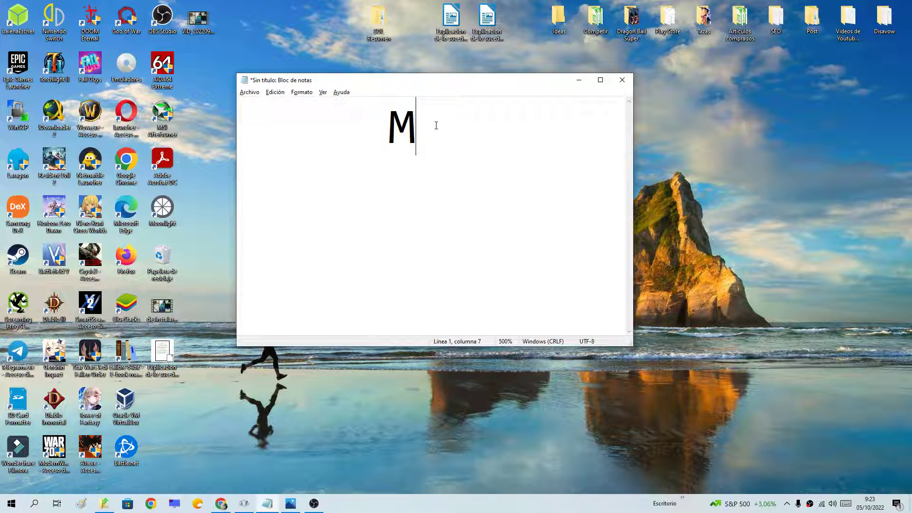
{"action": "type", "text": "³"}
{"action": "key", "text": "BackSpace"}
{"action": "left_click", "coordinate": [291, 504]}
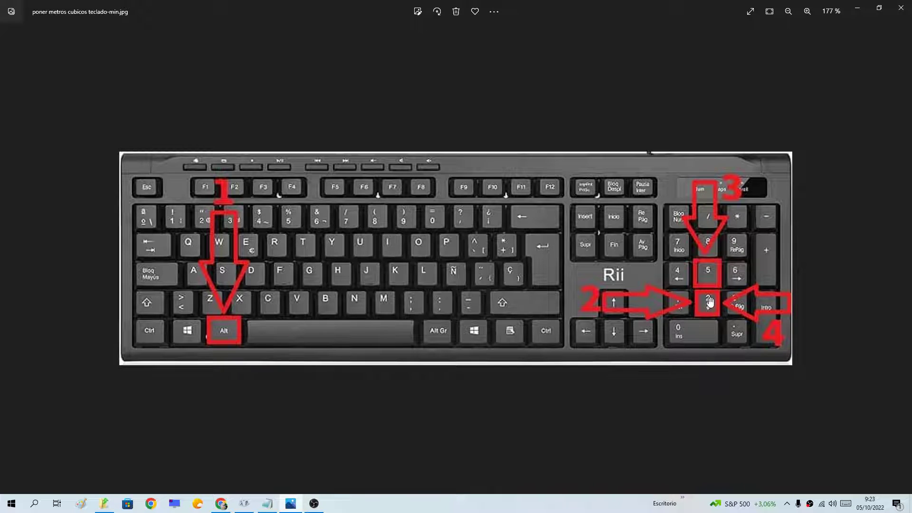
{"action": "left_click", "coordinate": [866, 12]}
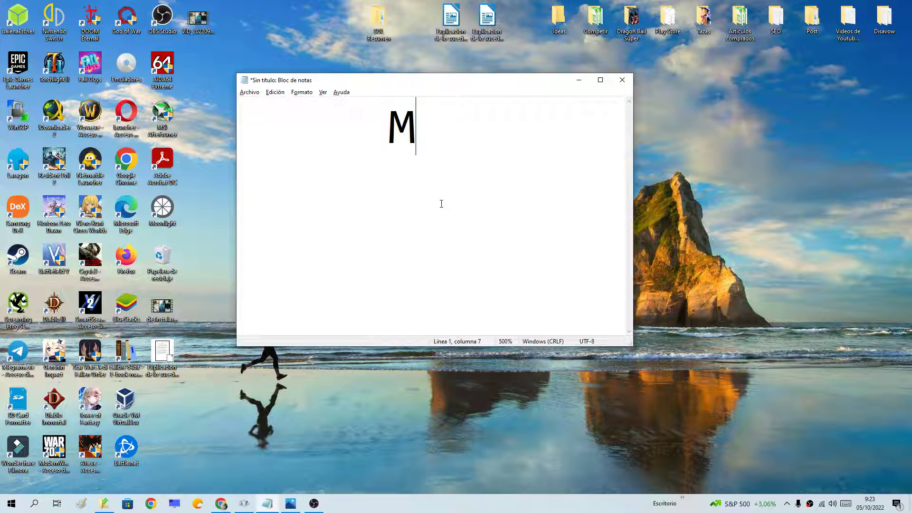
{"action": "type", "text": "³"}
{"action": "key", "text": "BackSpace"}
Step: Search Windows for 'mapa de caracteres', fixing the typo, and launch Character Map
{"action": "left_click", "coordinate": [36, 505]}
{"action": "type", "text": "mapa "}
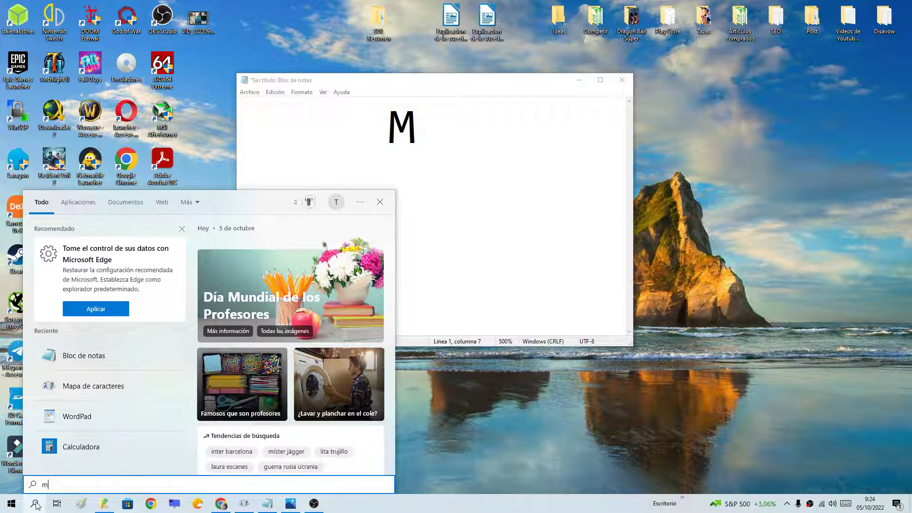
{"action": "type", "text": " de carac"}
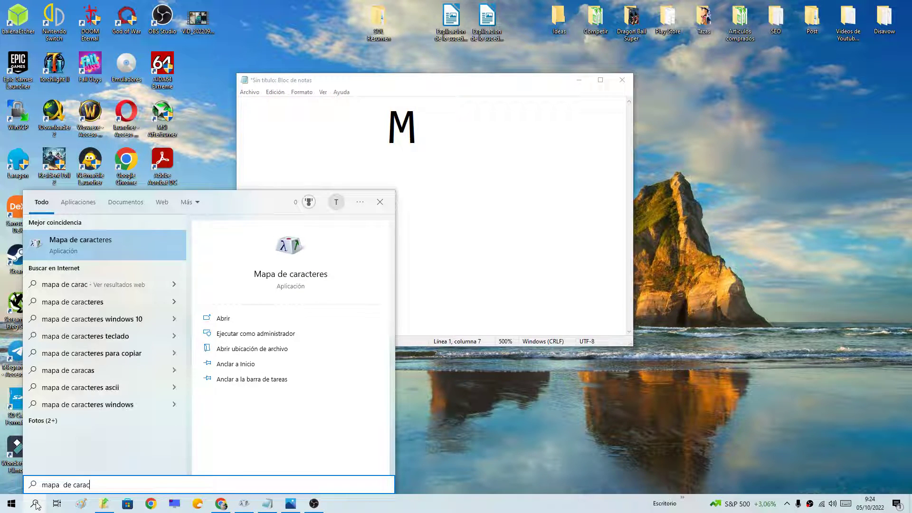
{"action": "type", "text": "ters"}
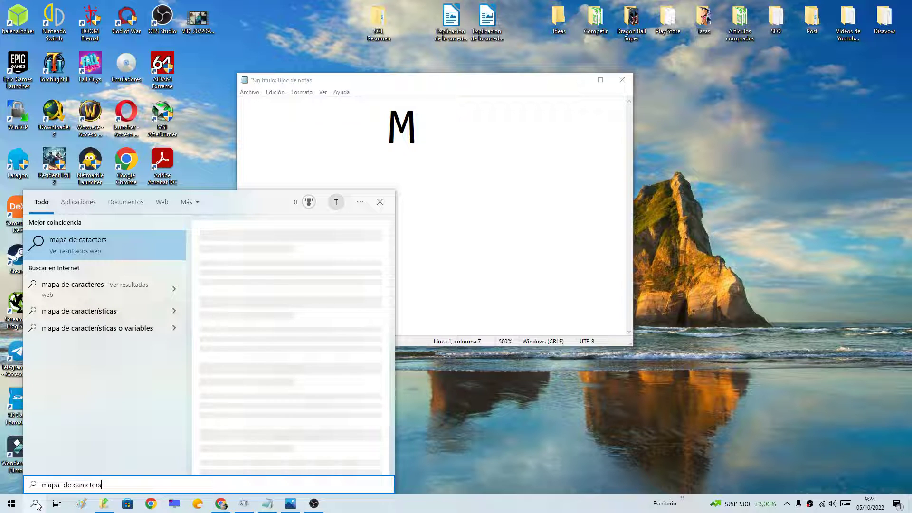
{"action": "key", "text": "BackSpace"}
{"action": "type", "text": "es"}
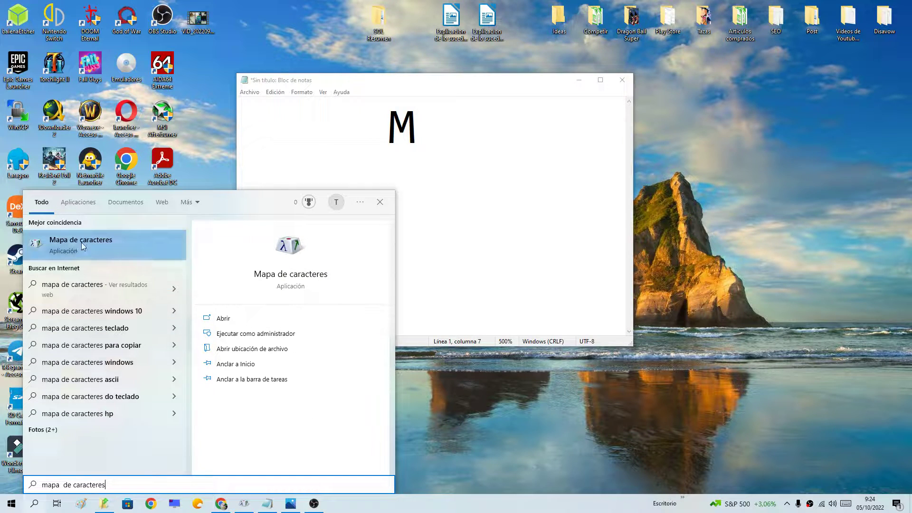
{"action": "left_click", "coordinate": [82, 242]}
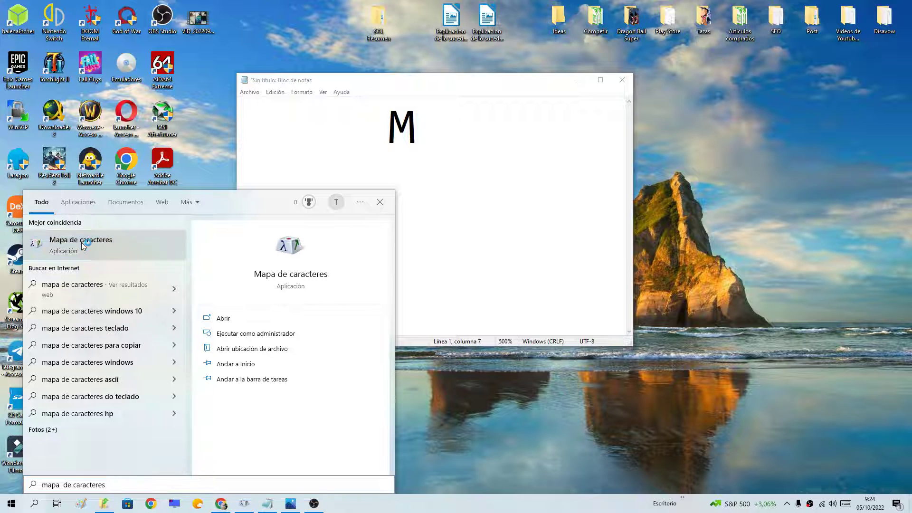
Step: Arrange Notepad on the right and Character Map beside it
{"action": "left_click_drag", "start_coordinate": [444, 89], "coordinate": [656, 88]}
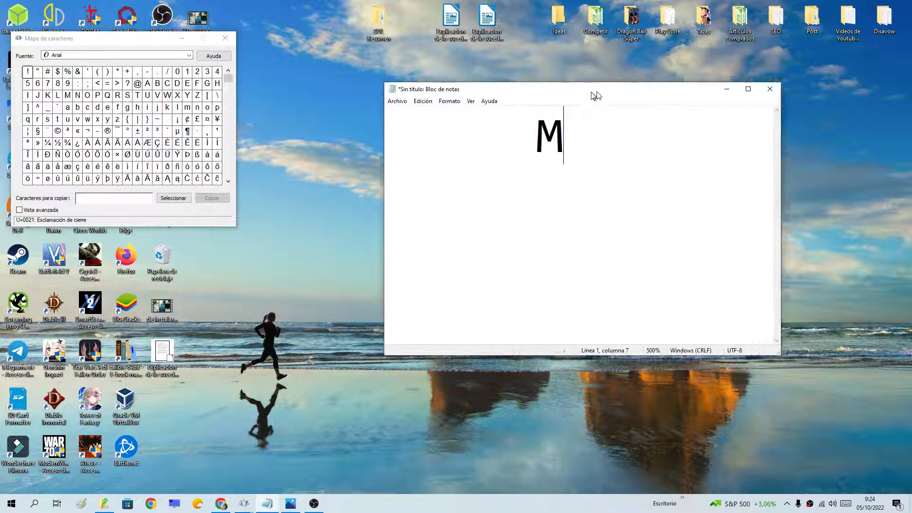
{"action": "left_click_drag", "start_coordinate": [139, 39], "coordinate": [258, 75]}
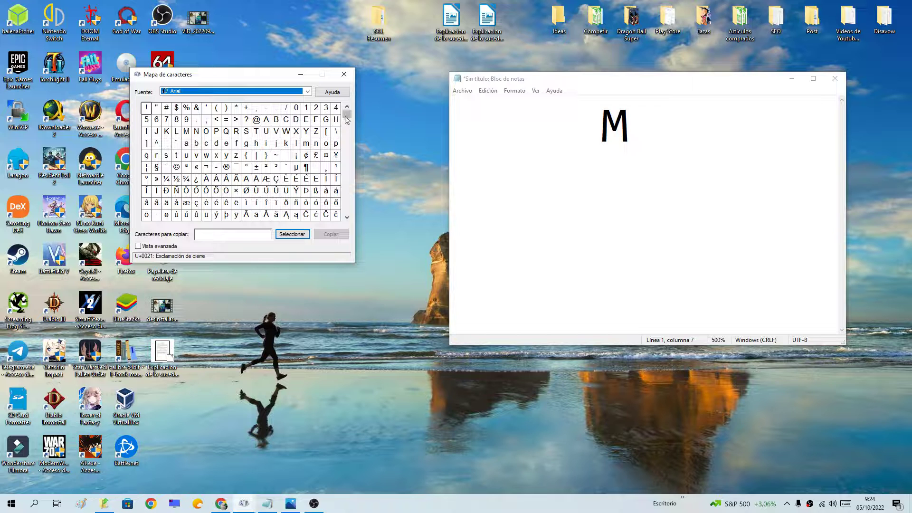
{"action": "mouse_move", "coordinate": [347, 114]}
{"action": "left_mouse_down"}
{"action": "mouse_move", "coordinate": [352, 223]}
{"action": "mouse_move", "coordinate": [348, 95]}
{"action": "left_mouse_up"}
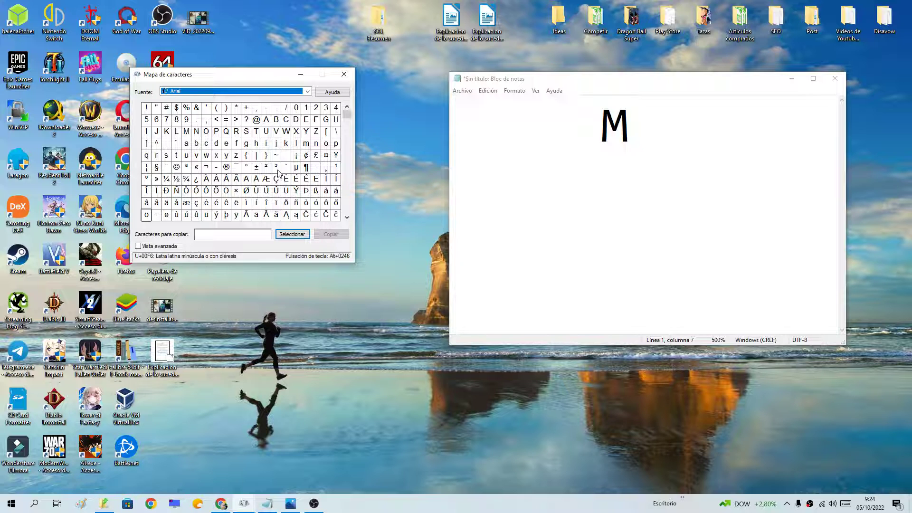
Step: Put a single superscript three ³ in 'Caracteres para copiar' and copy it
{"action": "double_click", "coordinate": [277, 169]}
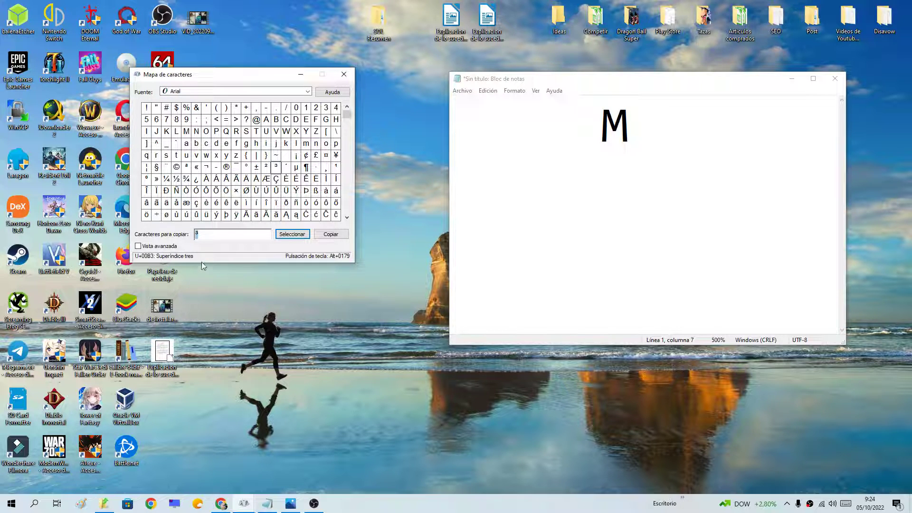
{"action": "left_click", "coordinate": [289, 236]}
{"action": "left_click", "coordinate": [289, 237]}
{"action": "left_click", "coordinate": [288, 236]}
{"action": "left_click", "coordinate": [288, 236]}
{"action": "left_click", "coordinate": [244, 233]}
{"action": "key", "text": "BackSpace"}
{"action": "key", "text": "BackSpace"}
{"action": "key", "text": "BackSpace"}
{"action": "key", "text": "BackSpace"}
{"action": "key", "text": "BackSpace"}
{"action": "key", "text": "BackSpace"}
{"action": "left_click_drag", "start_coordinate": [200, 234], "coordinate": [192, 234]}
{"action": "key", "text": "ctrl+c"}
{"action": "left_click", "coordinate": [342, 236]}
{"action": "left_click", "coordinate": [342, 237]}
Step: Move Notepad next to Character Map and place the caret right after the M
{"action": "left_click", "coordinate": [646, 79]}
{"action": "left_click_drag", "start_coordinate": [646, 80], "coordinate": [557, 79]}
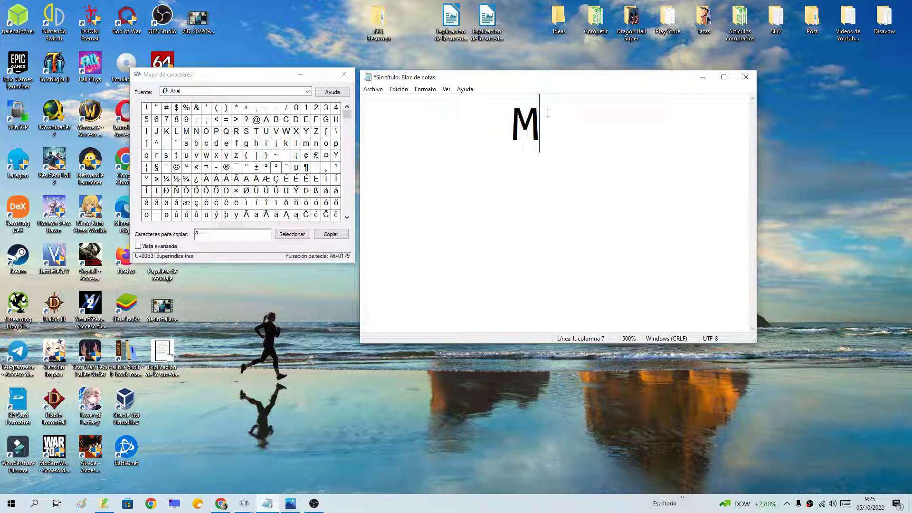
{"action": "double_click", "coordinate": [542, 117]}
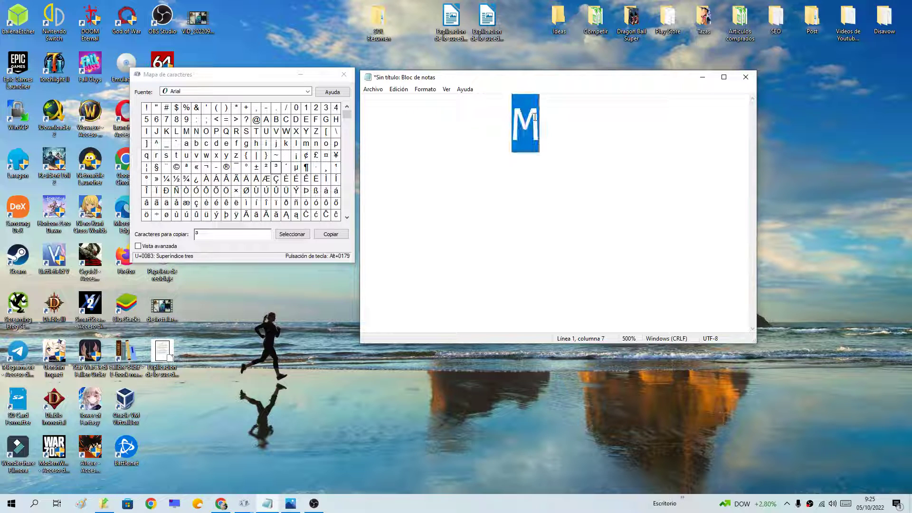
{"action": "left_click", "coordinate": [543, 119]}
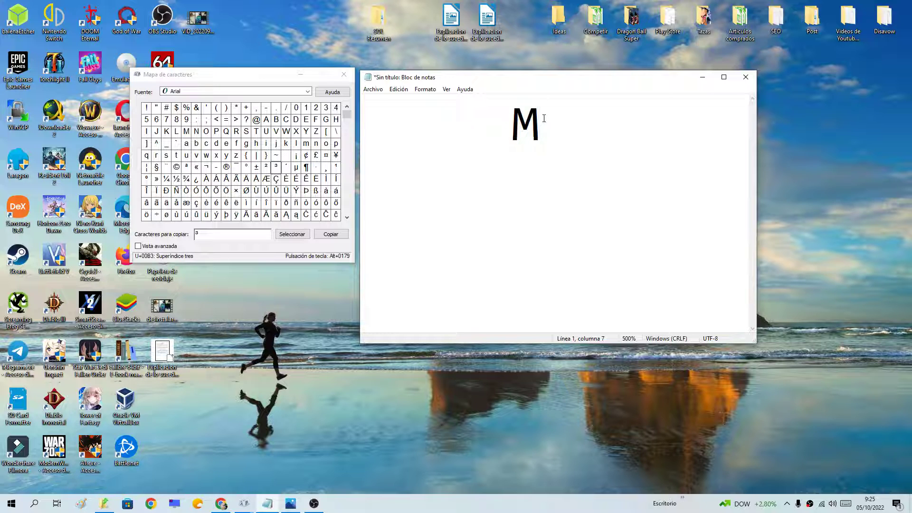
Step: Paste the ³ after the M with Pegar so the document reads M³
{"action": "right_click", "coordinate": [544, 119]}
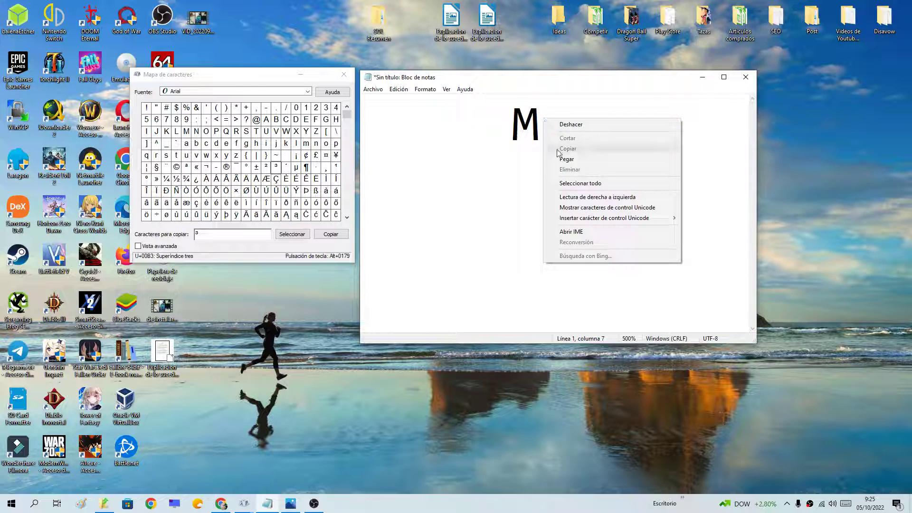
{"action": "left_click", "coordinate": [564, 159]}
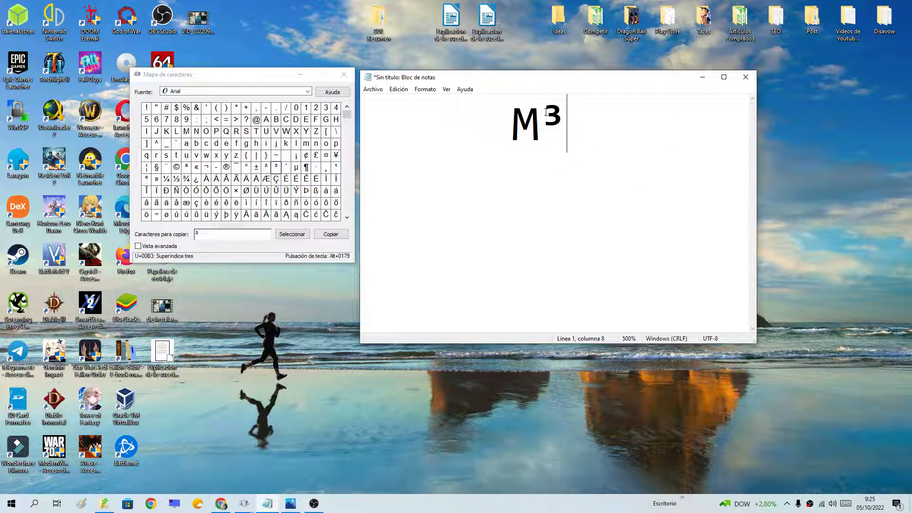
{"action": "left_click_drag", "start_coordinate": [540, 123], "coordinate": [560, 112]}
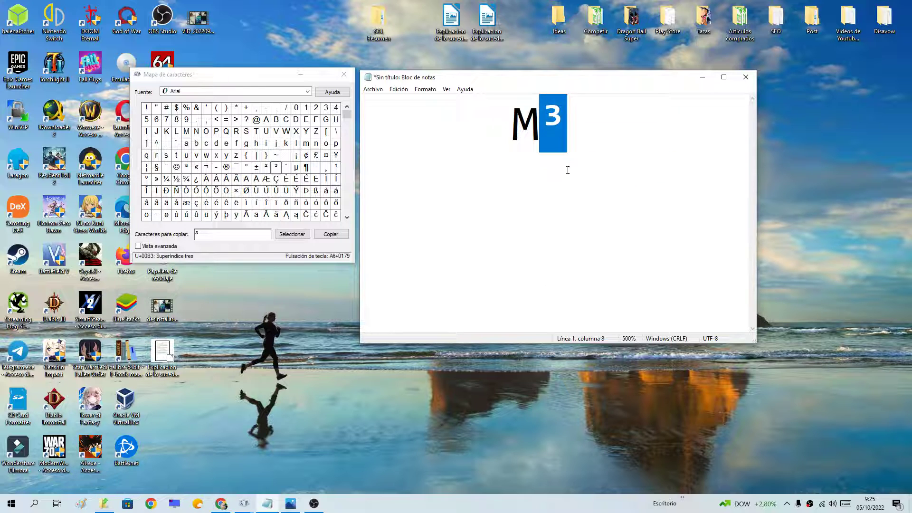
{"action": "left_click", "coordinate": [575, 124]}
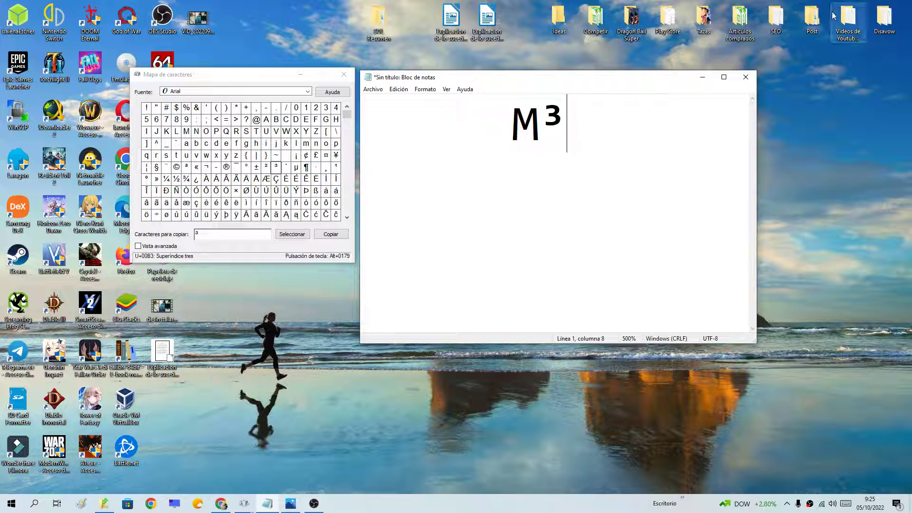
Step: Minimize the Notepad document showing M³ and close Character Map
{"action": "left_click", "coordinate": [702, 77]}
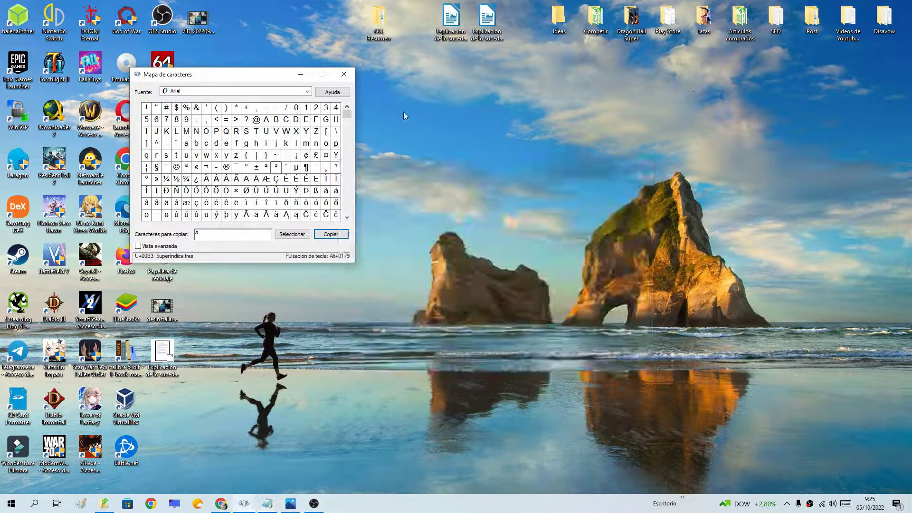
{"action": "left_click", "coordinate": [343, 74]}
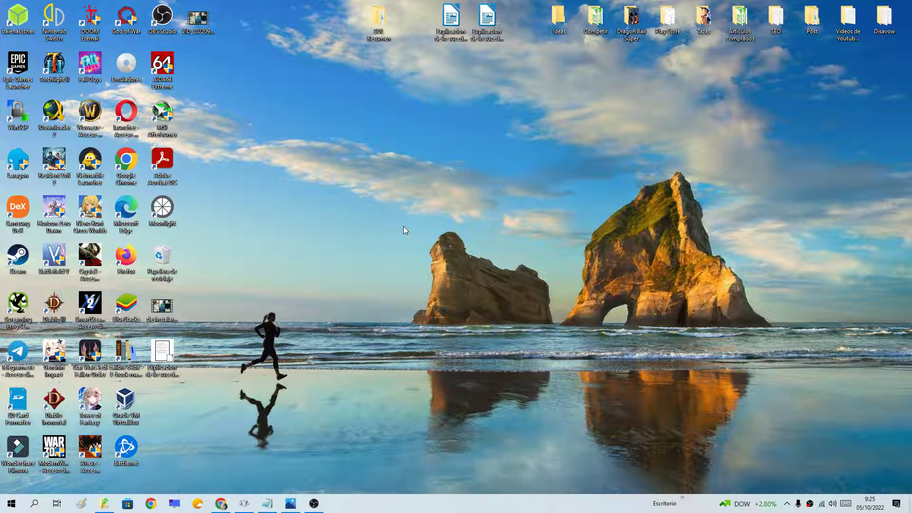